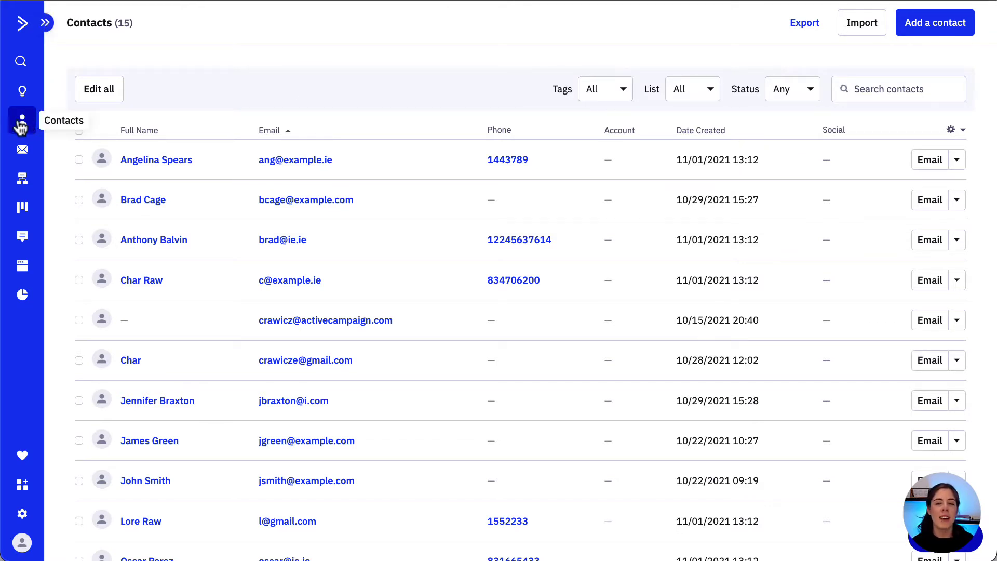
# - Add the first contact to the List Subscribe automation alongside its Demo Request Test automation
pyautogui.click(189, 163)
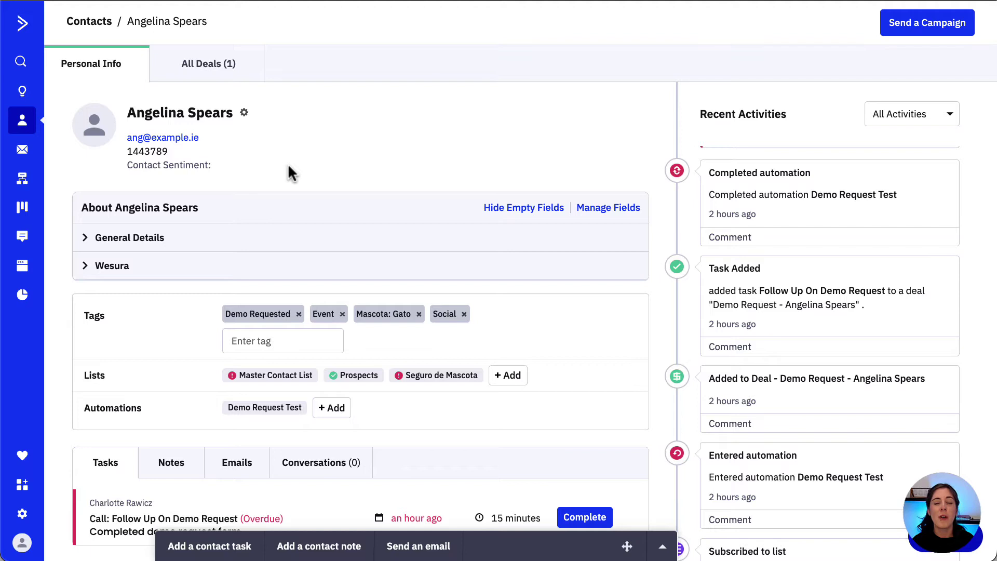
pyautogui.scroll(-2, 288, 164)
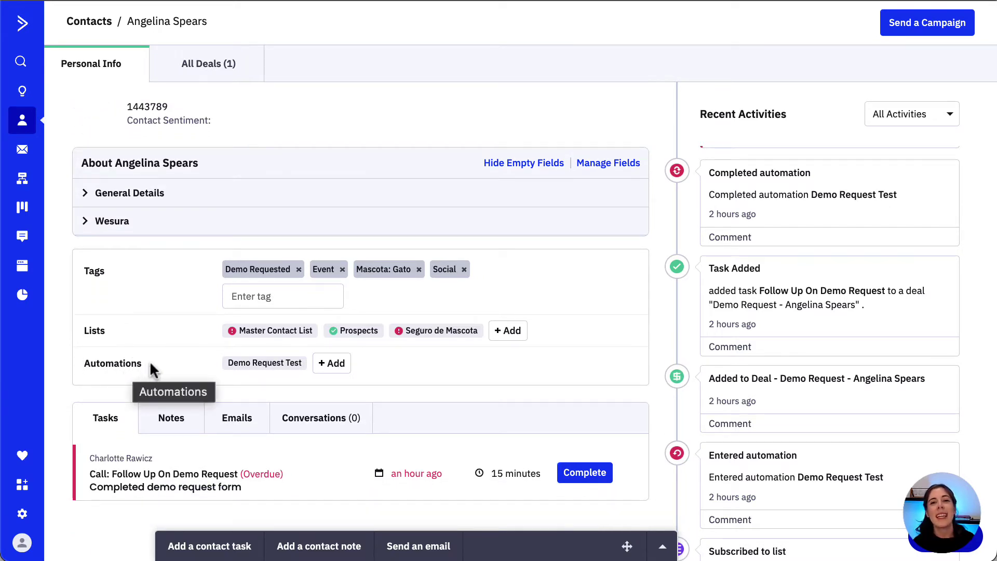
pyautogui.click(333, 364)
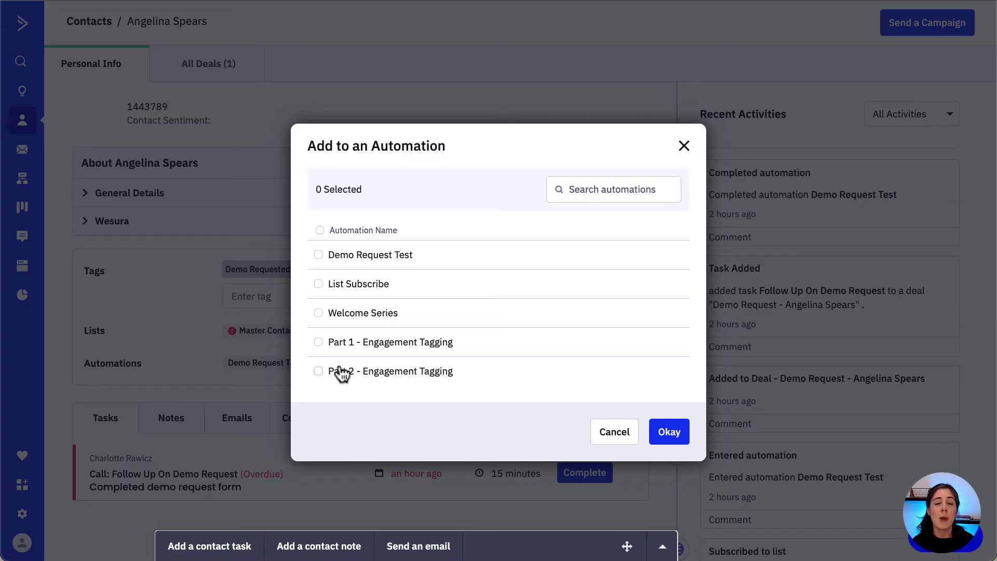
pyautogui.click(320, 286)
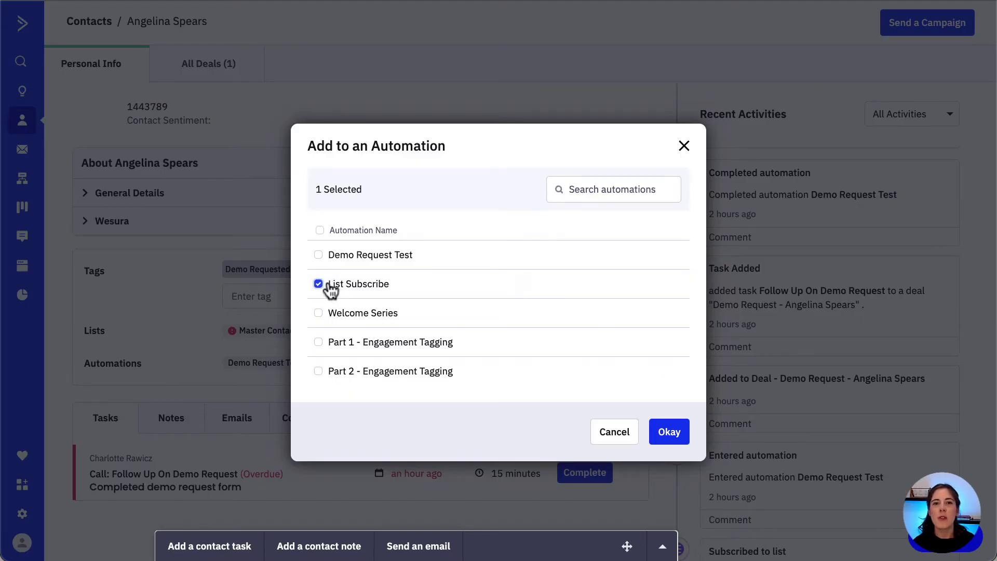
pyautogui.click(673, 431)
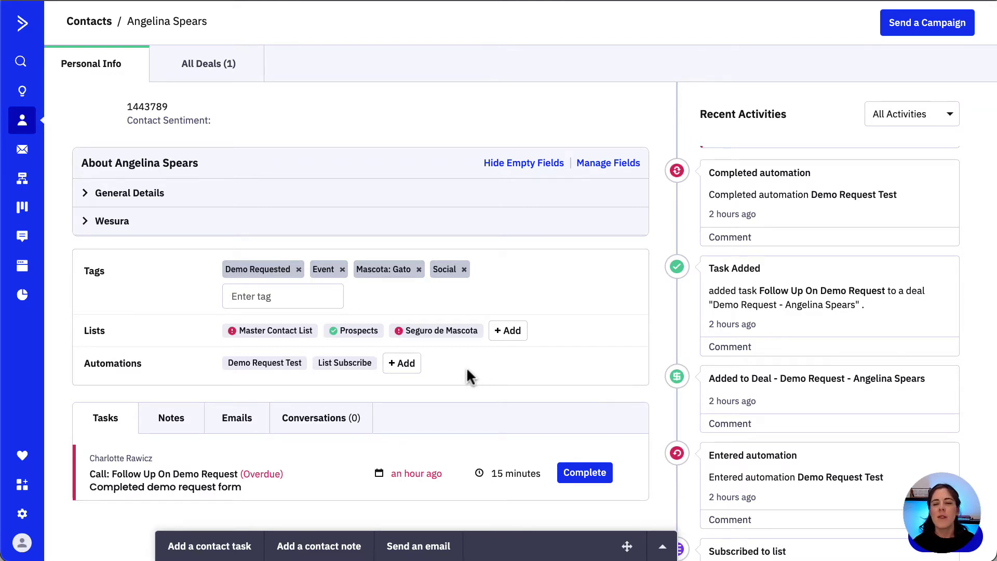
# - End the contact's List Subscribe run so it shows 100% completed, then close its details
pyautogui.scroll(1, 467, 367)
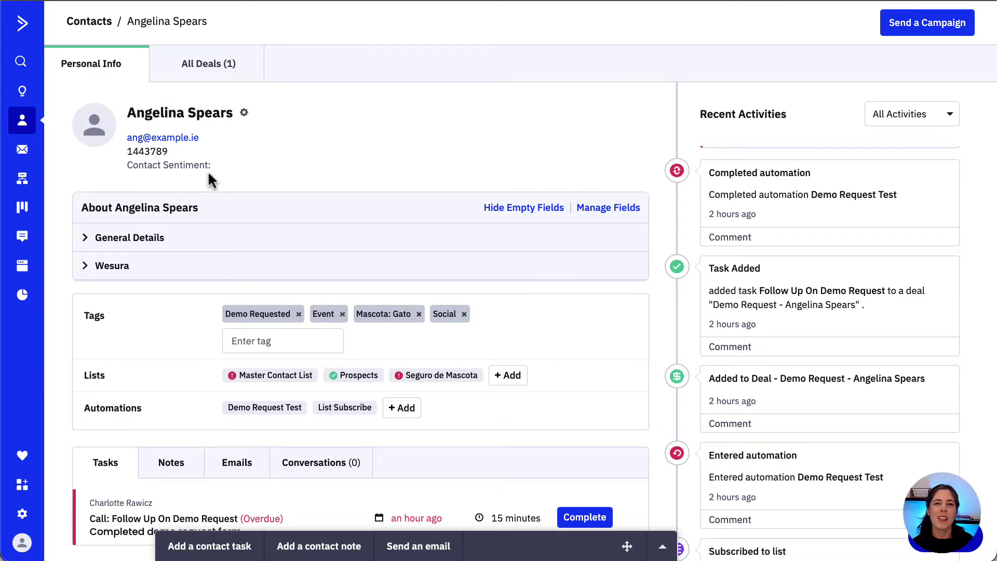
pyautogui.moveTo(334, 416)
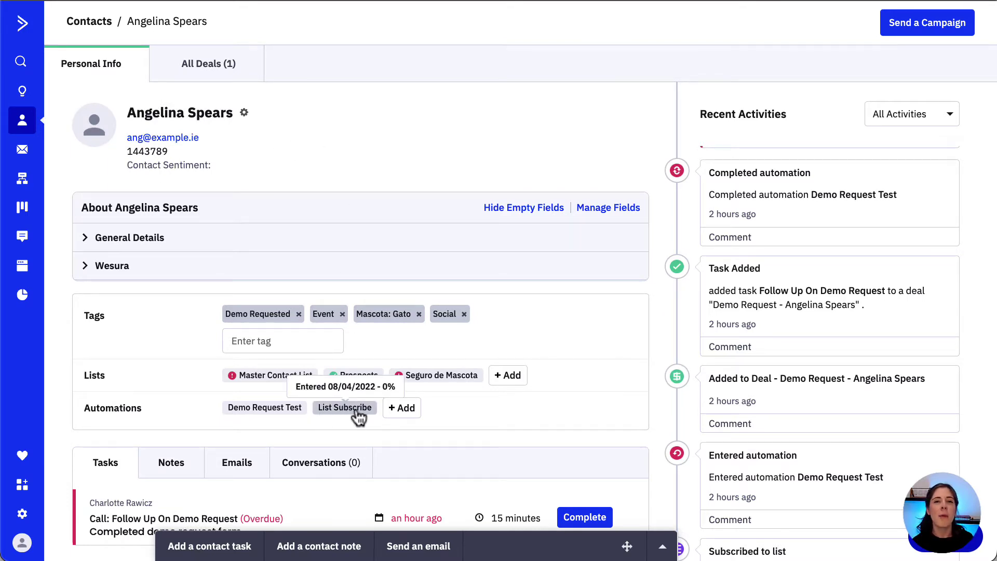
pyautogui.click(358, 417)
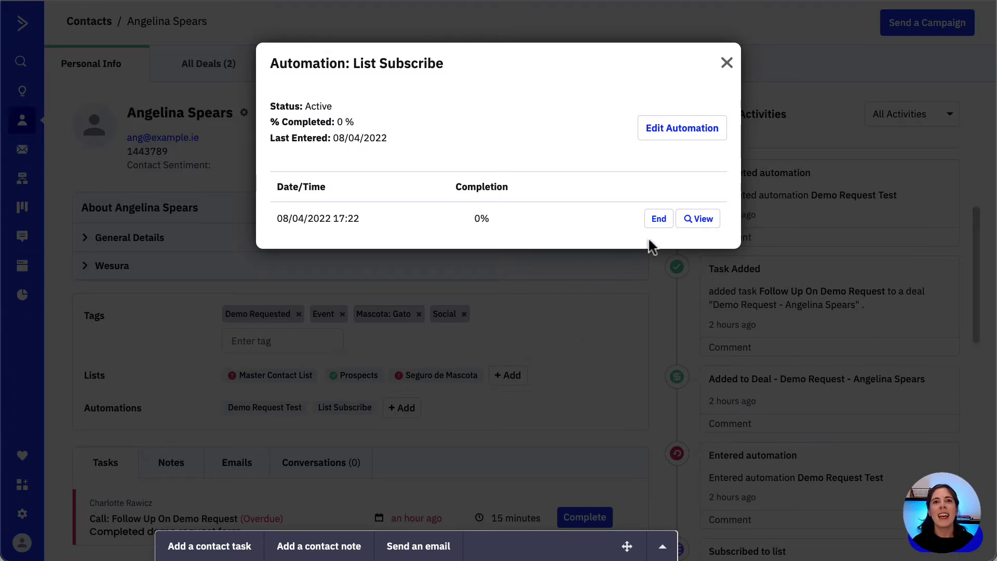
pyautogui.click(658, 219)
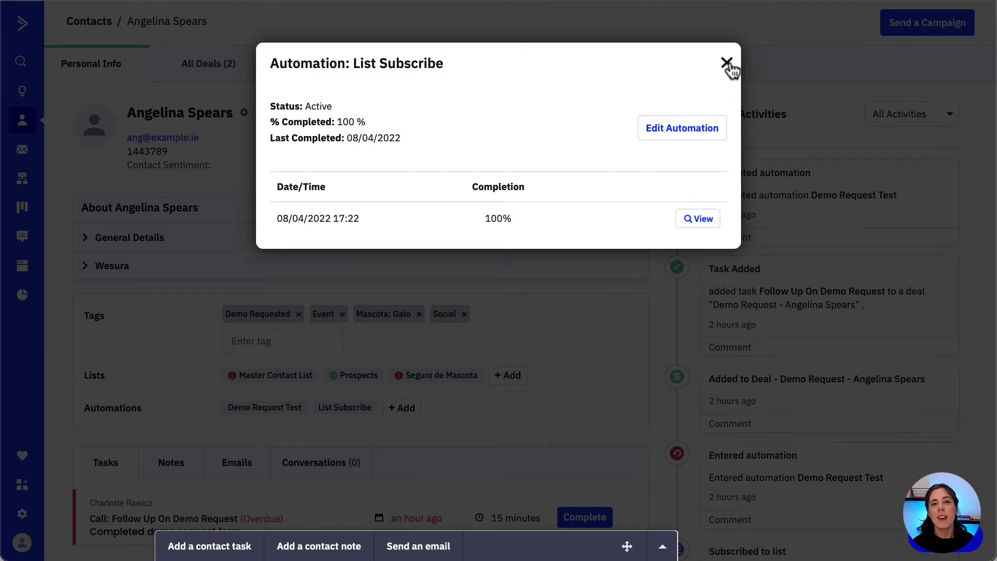
pyautogui.click(727, 63)
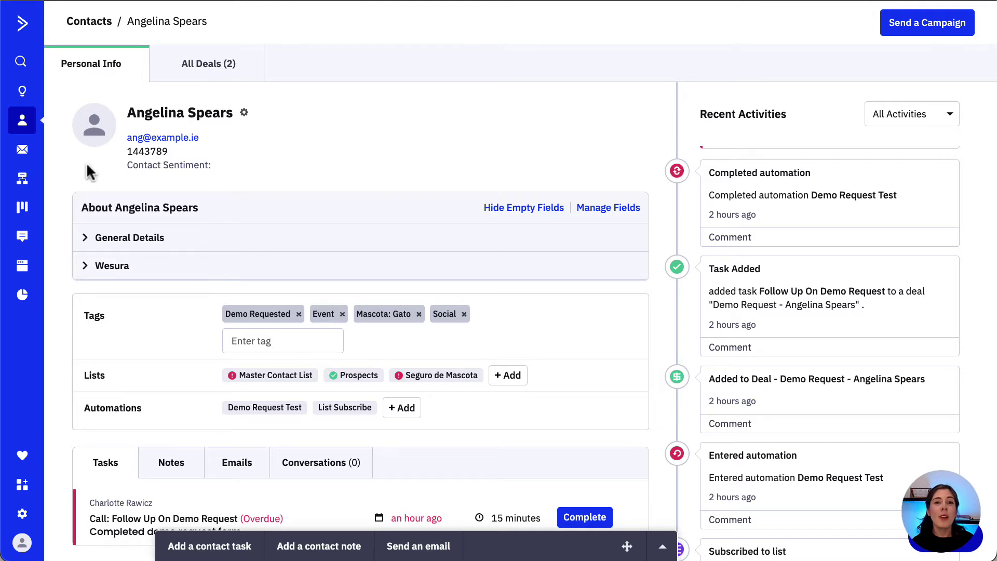
# - Start an advanced contact search with an In list condition set to Prospects
pyautogui.click(22, 122)
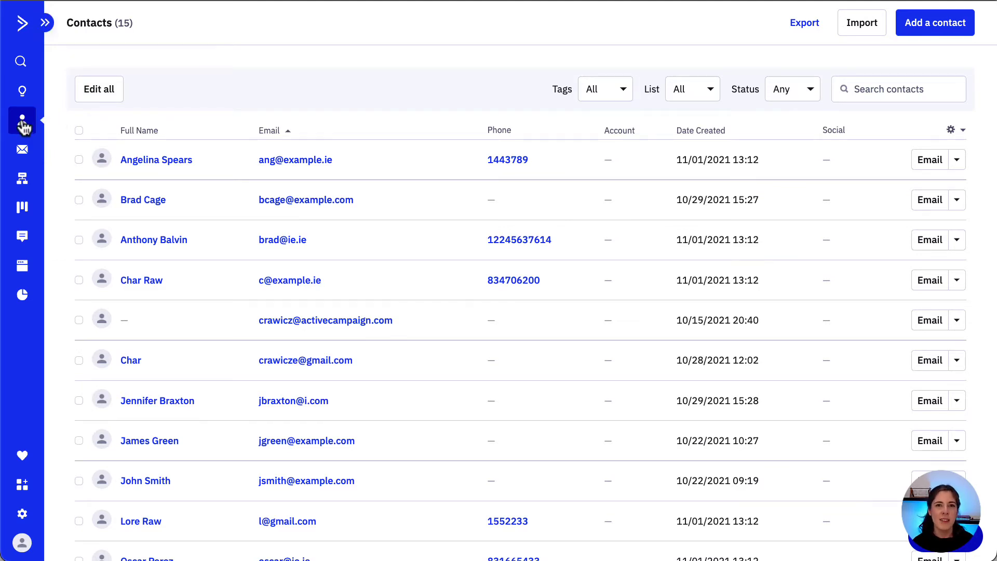
pyautogui.click(886, 89)
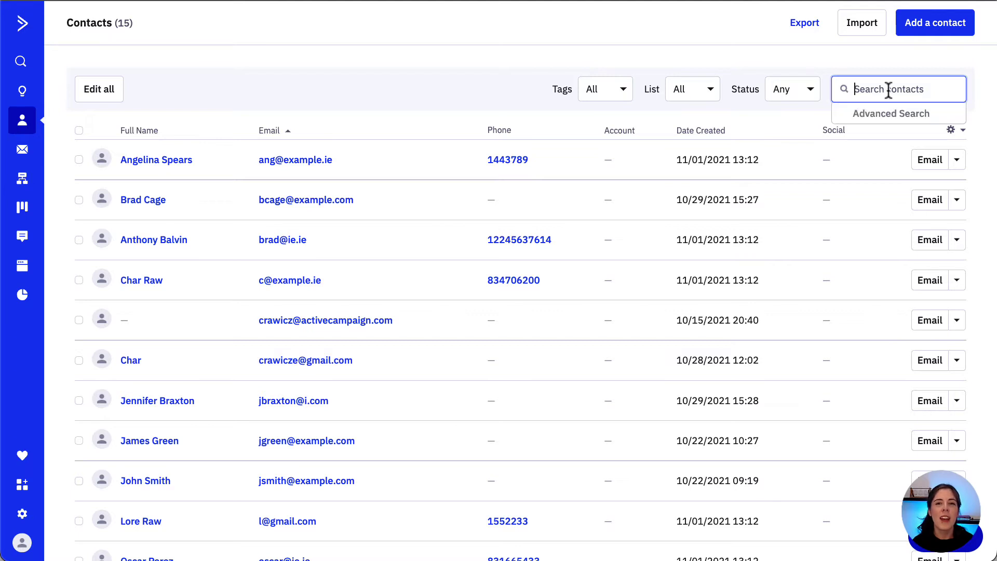
pyautogui.click(903, 114)
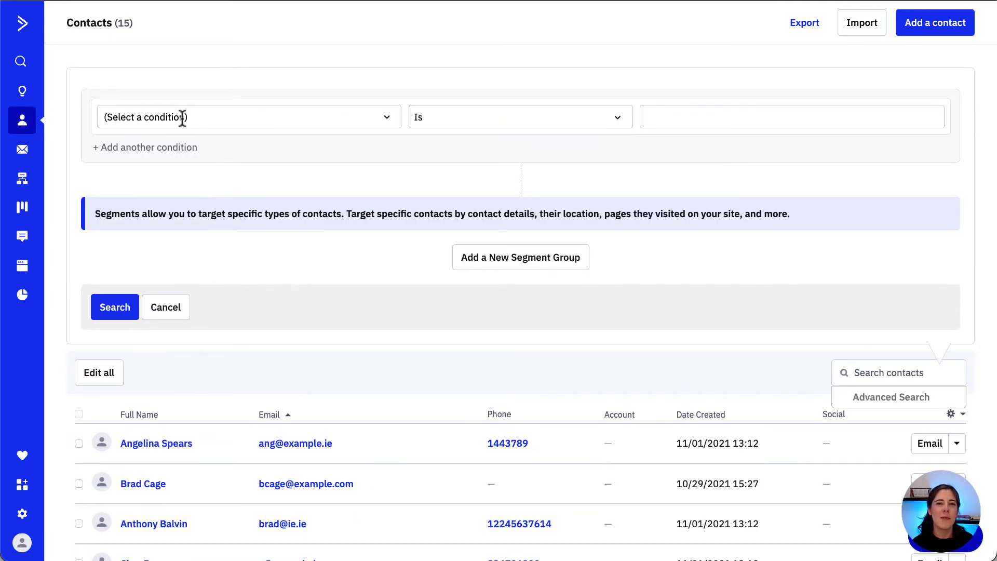
pyautogui.click(161, 148)
pyautogui.click(155, 116)
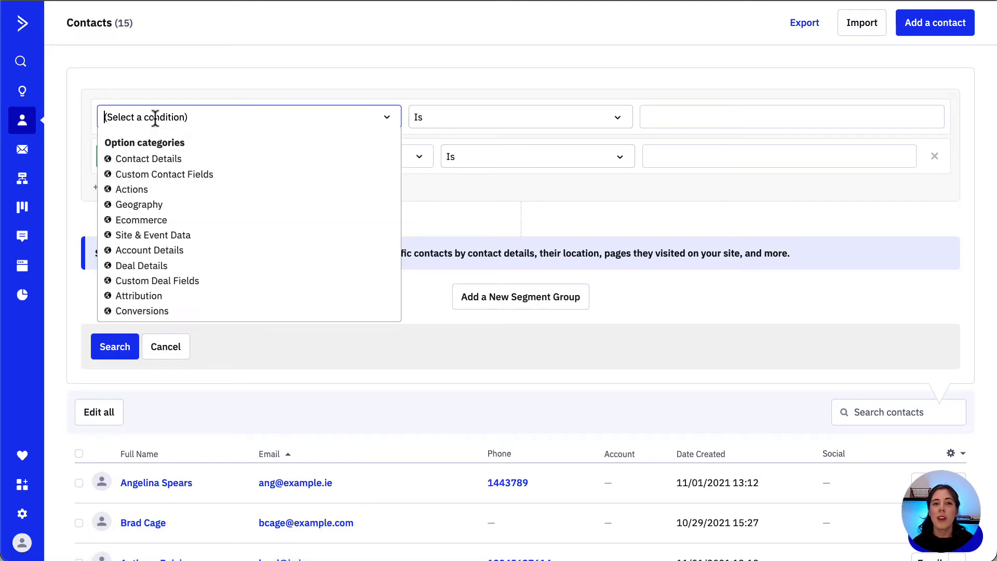
pyautogui.write('In')
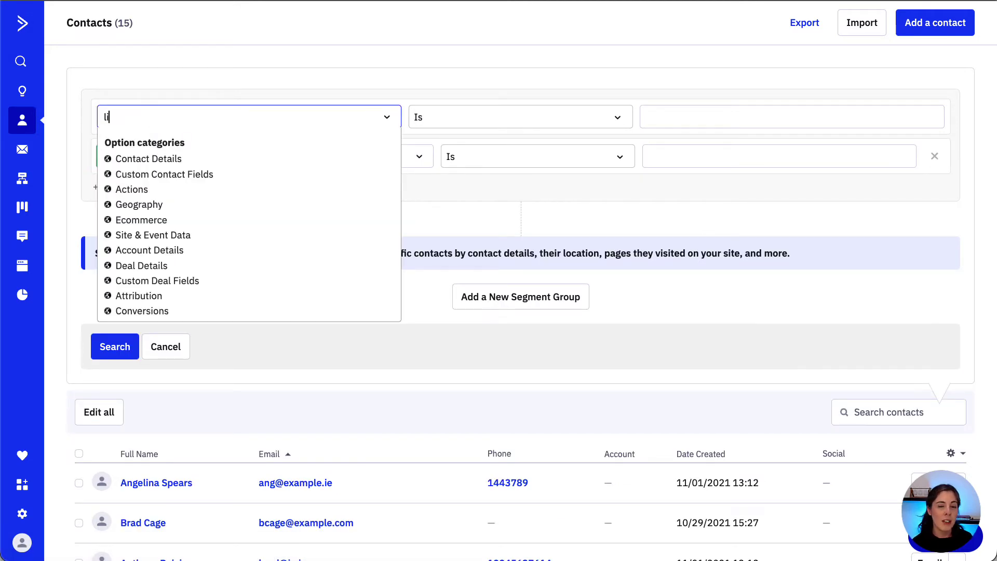
pyautogui.click(129, 145)
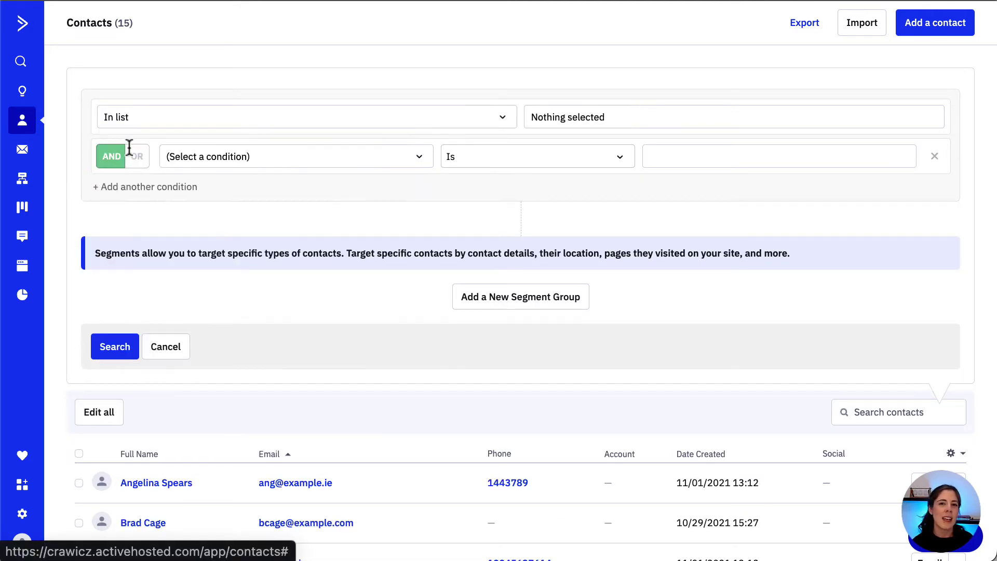
pyautogui.click(613, 119)
pyautogui.click(572, 202)
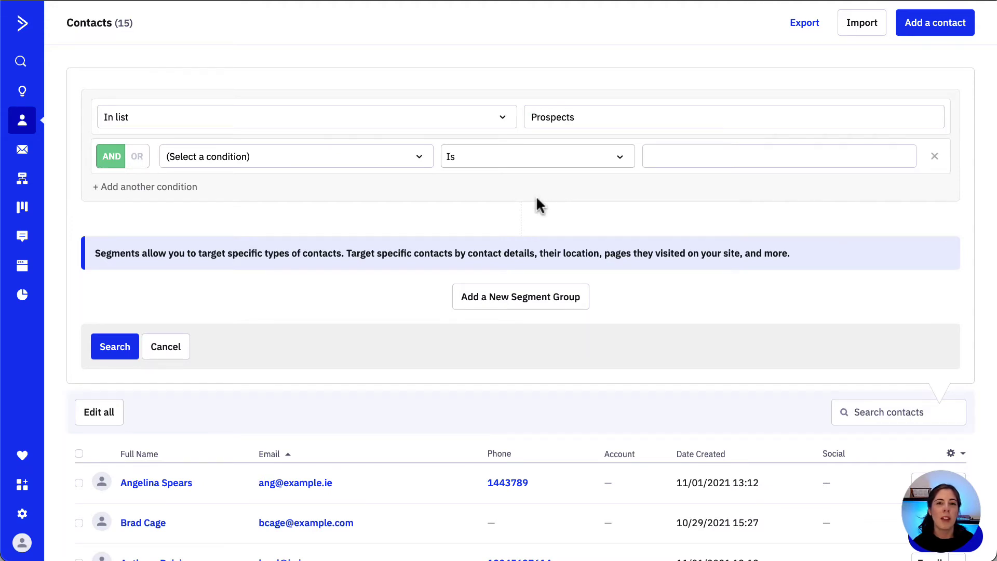
# - Add a Tag exists Event condition and run the search
pyautogui.click(249, 158)
pyautogui.write('tag')
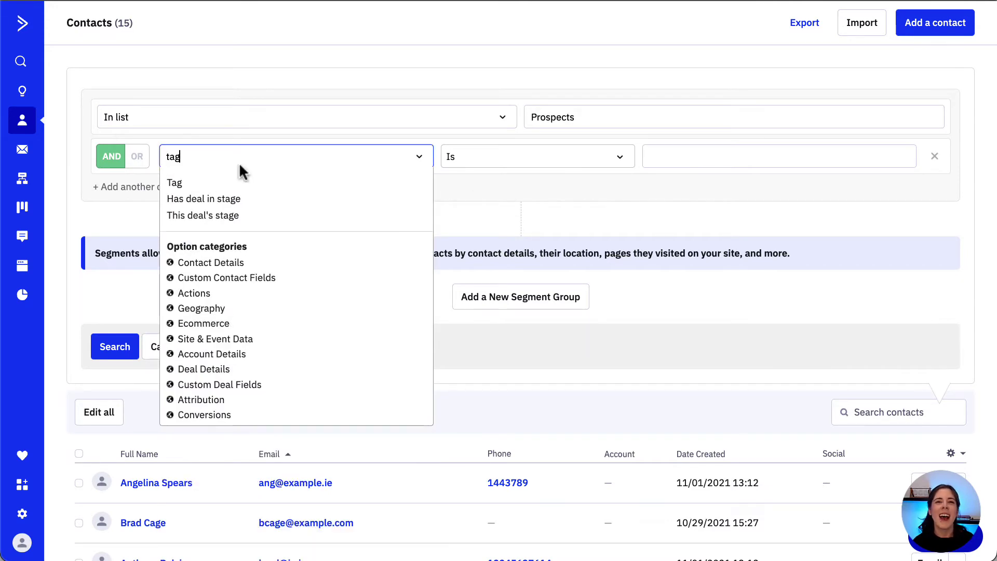
pyautogui.click(179, 186)
pyautogui.click(693, 158)
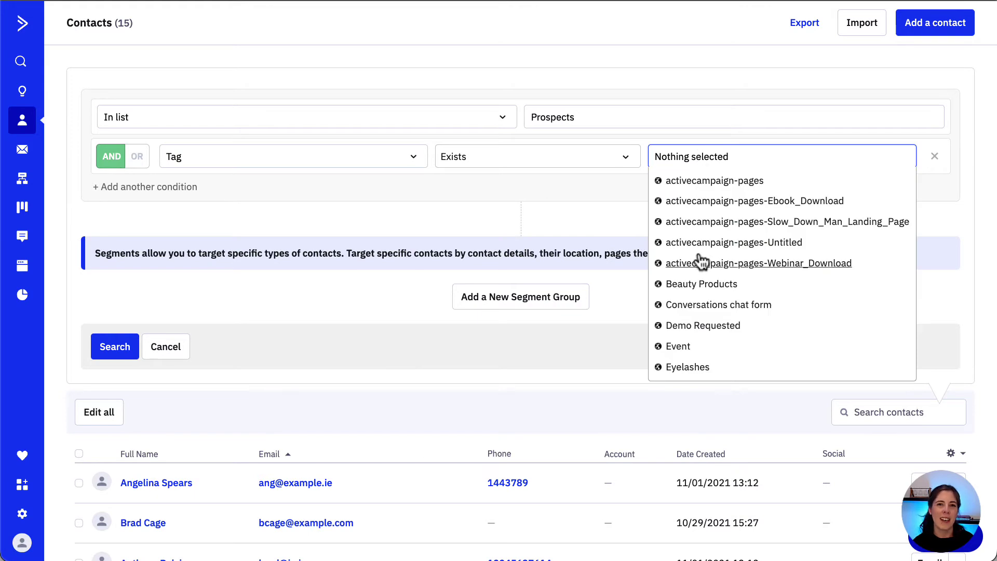
pyautogui.click(678, 346)
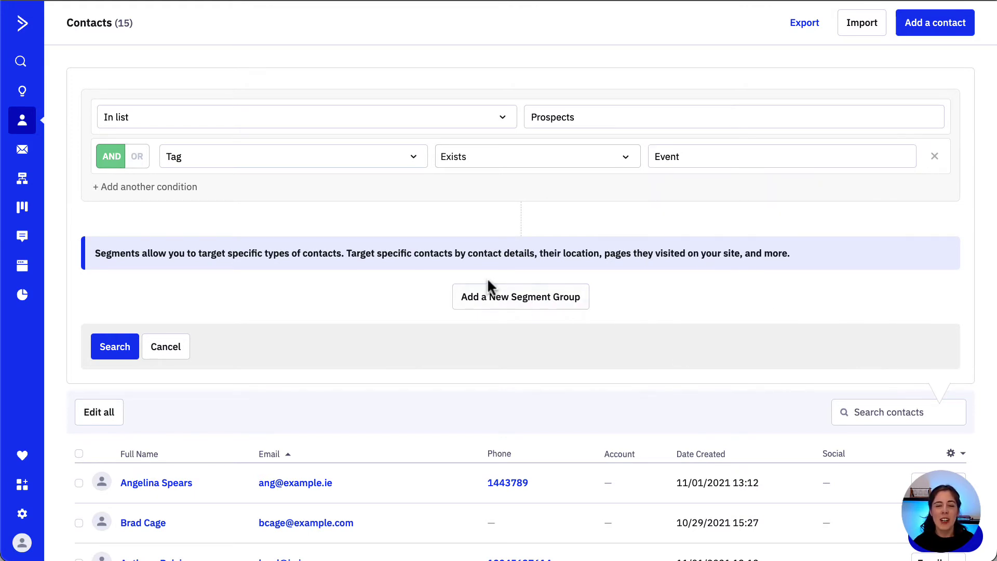
pyautogui.click(115, 346)
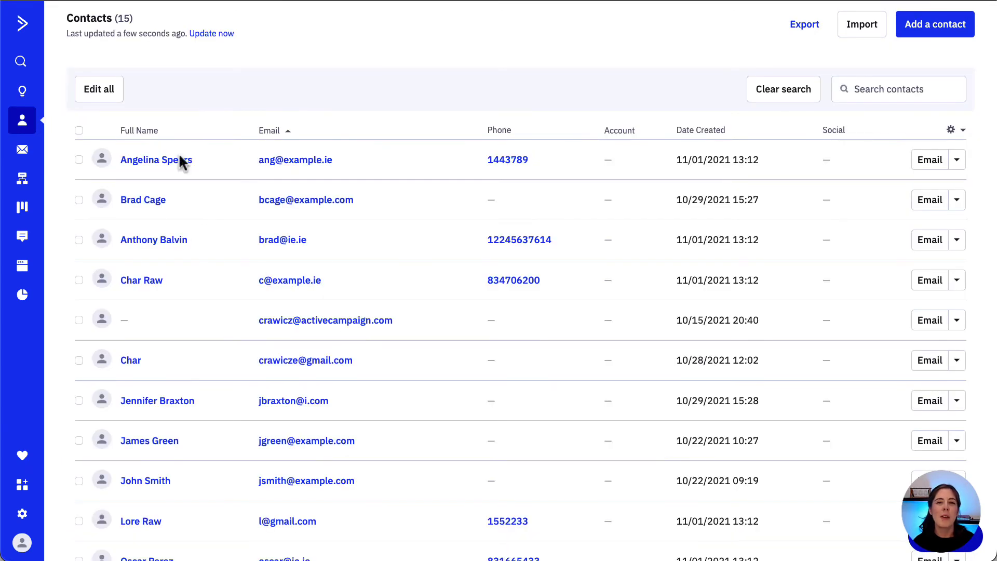
# - Bulk-add all 15 found contacts to the List Subscribe automation and confirm the changes
pyautogui.scroll(-5, 195, 435)
pyautogui.scroll(5, 193, 434)
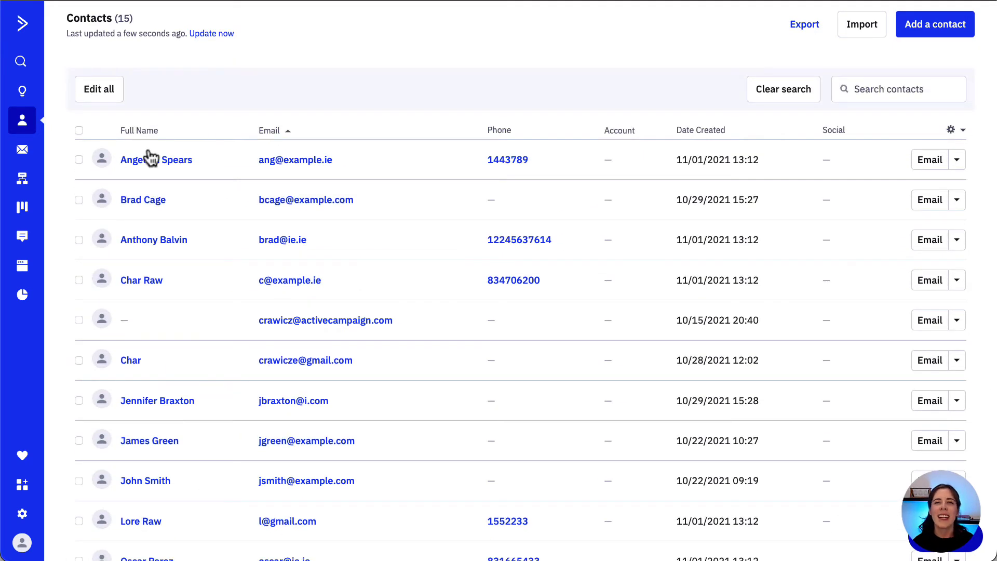
pyautogui.click(100, 91)
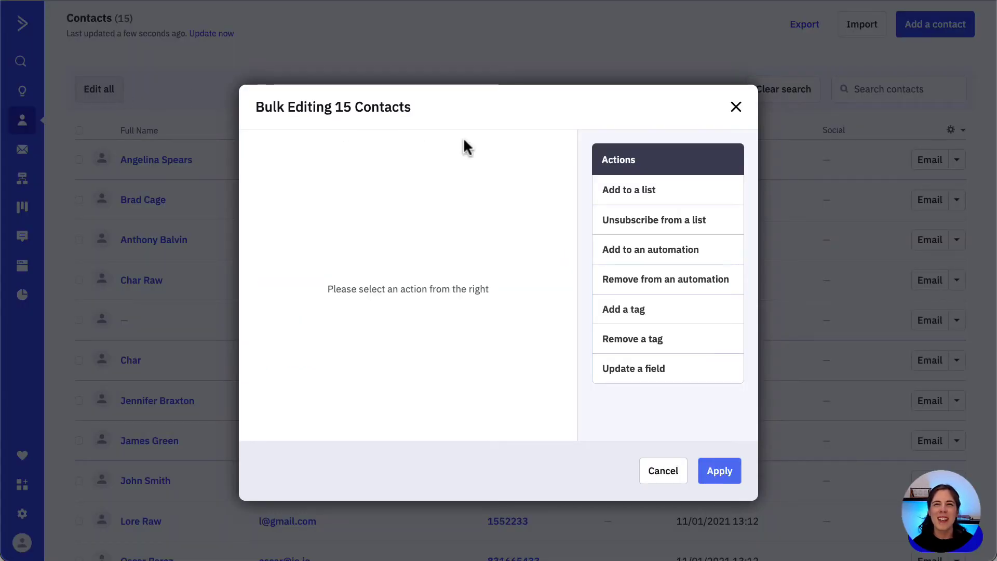
pyautogui.click(679, 252)
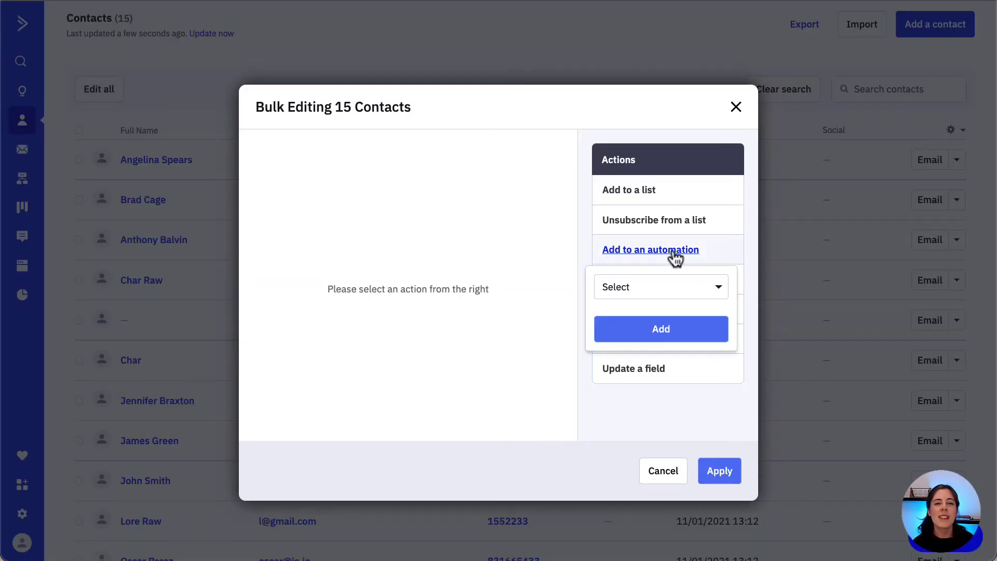
pyautogui.click(641, 291)
pyautogui.scroll(-1, 645, 494)
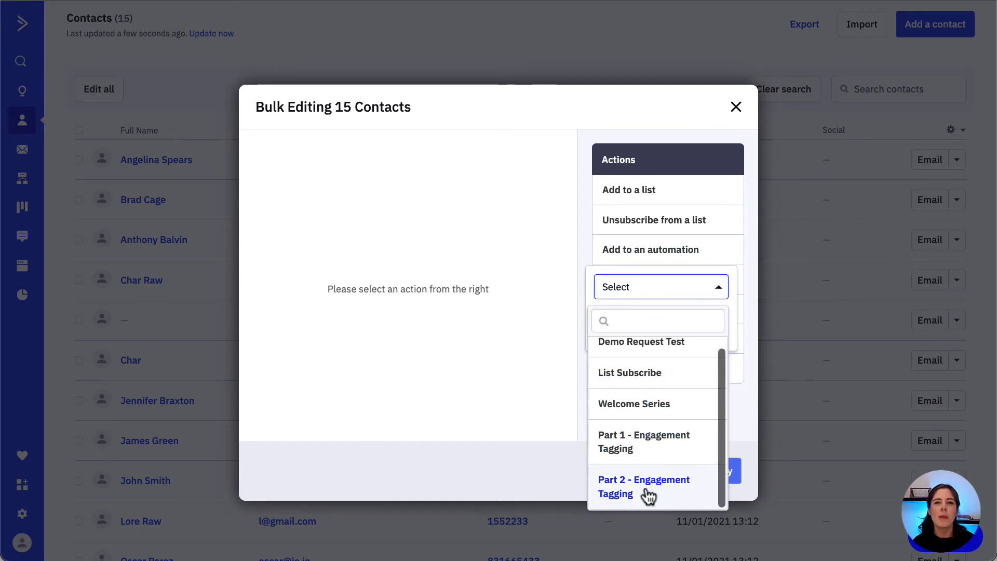
pyautogui.scroll(1, 652, 444)
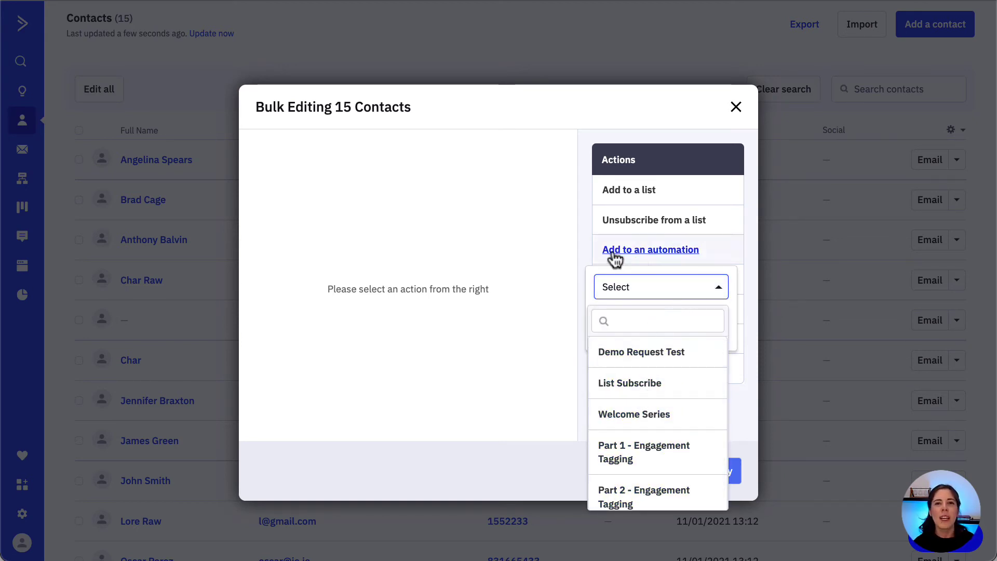
pyautogui.click(672, 395)
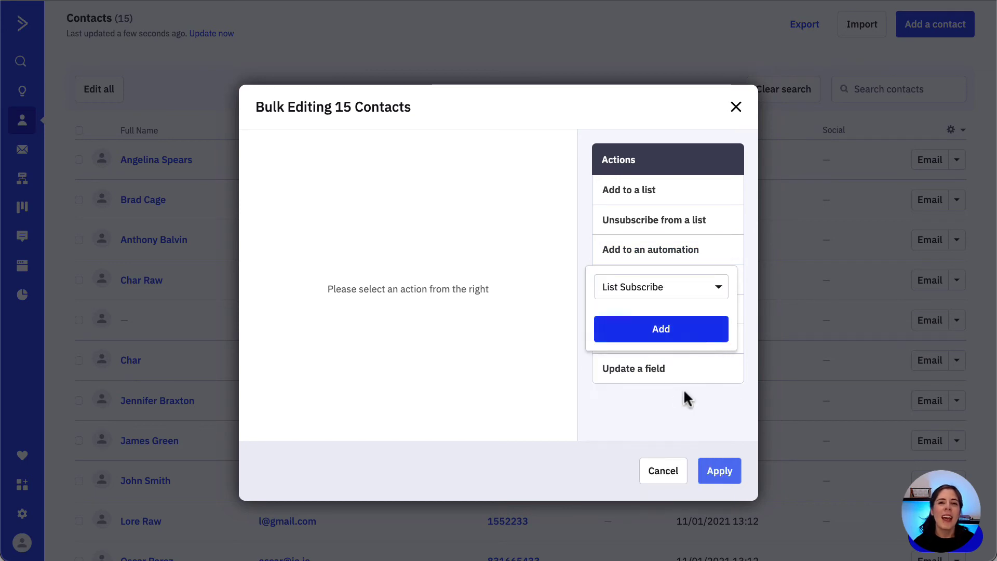
pyautogui.click(611, 335)
pyautogui.click(721, 474)
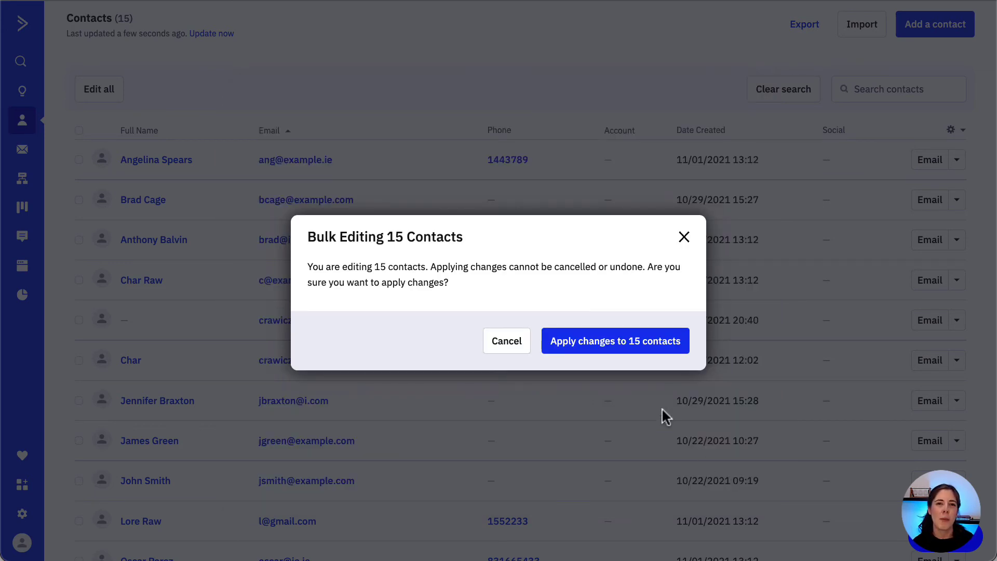
pyautogui.click(626, 342)
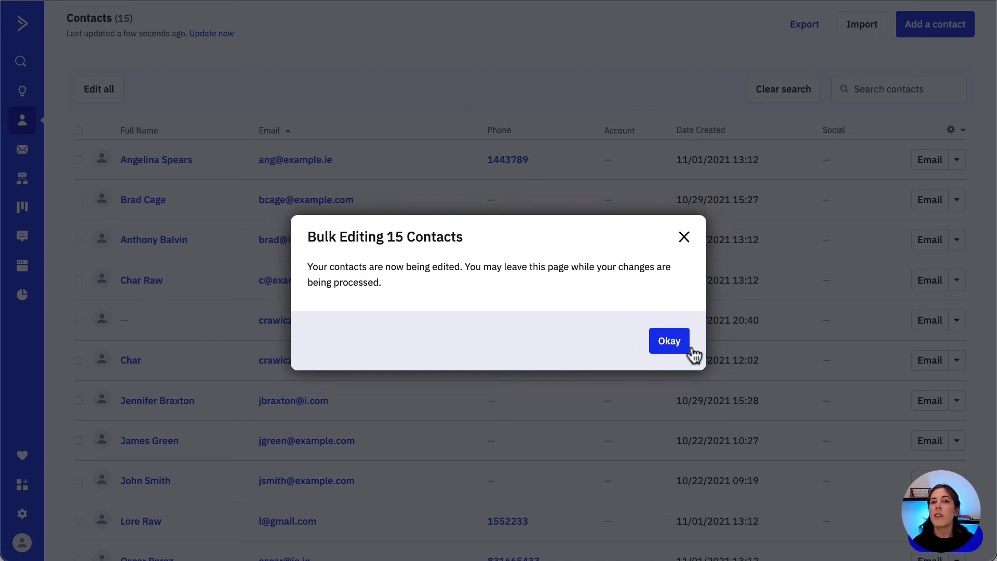
pyautogui.click(669, 341)
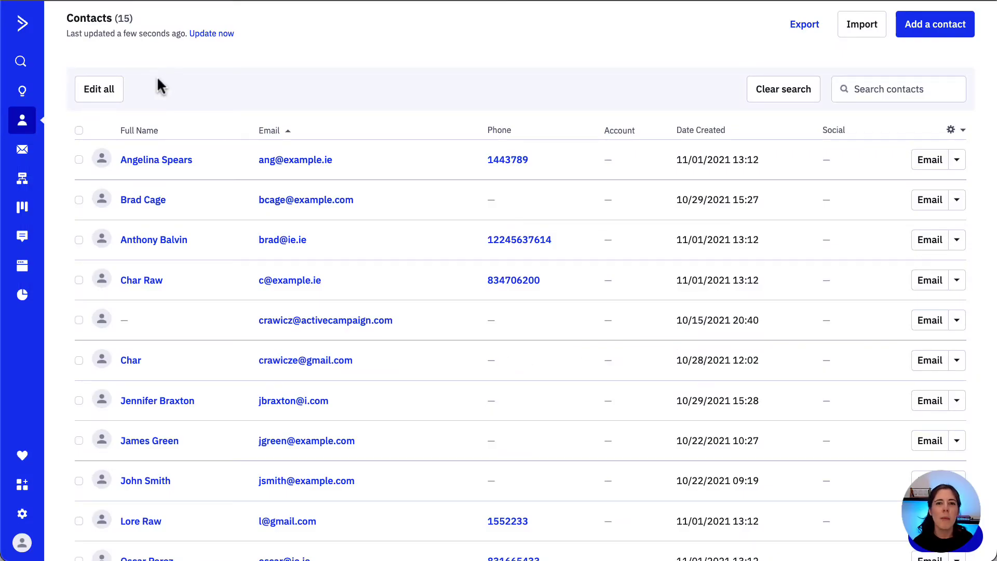
# - Reopen Edit all for the 15 contacts and browse Remove from an automation without choosing one
pyautogui.click(99, 90)
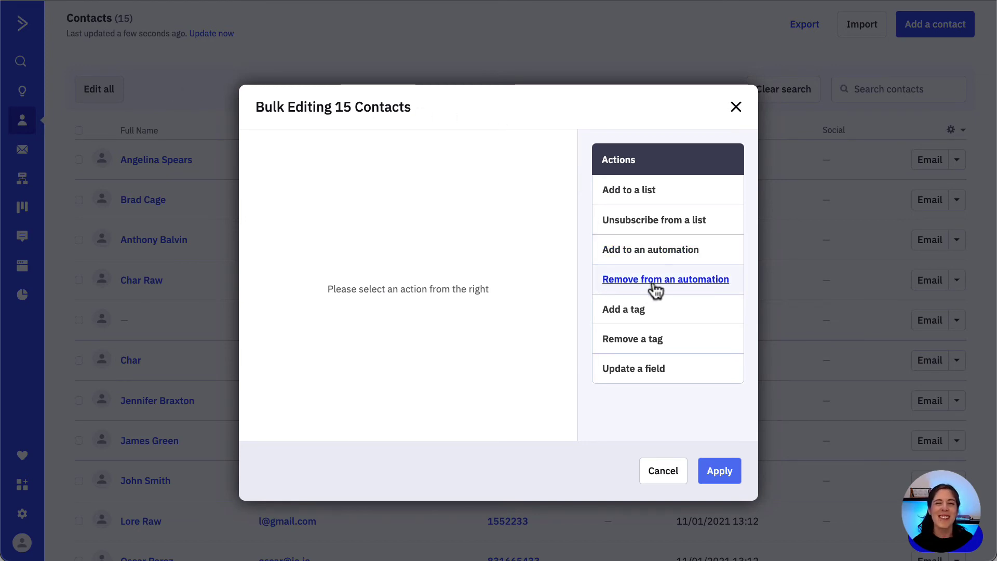
pyautogui.click(696, 285)
pyautogui.click(686, 319)
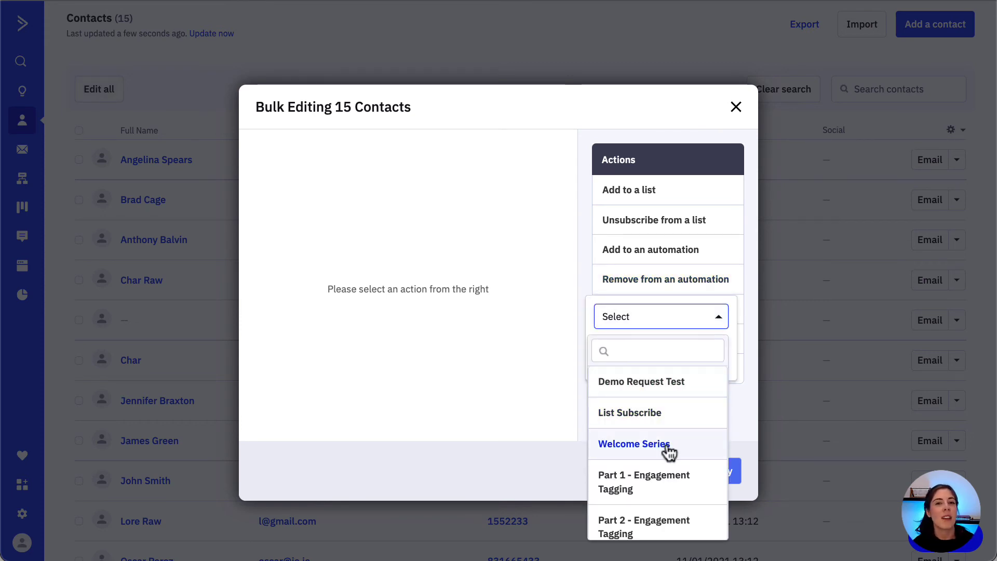
pyautogui.click(748, 432)
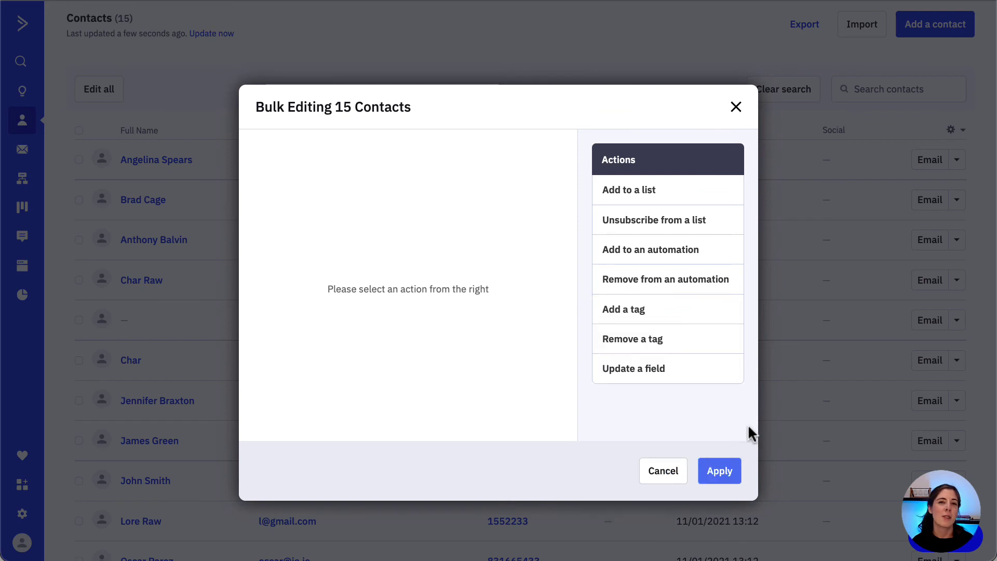